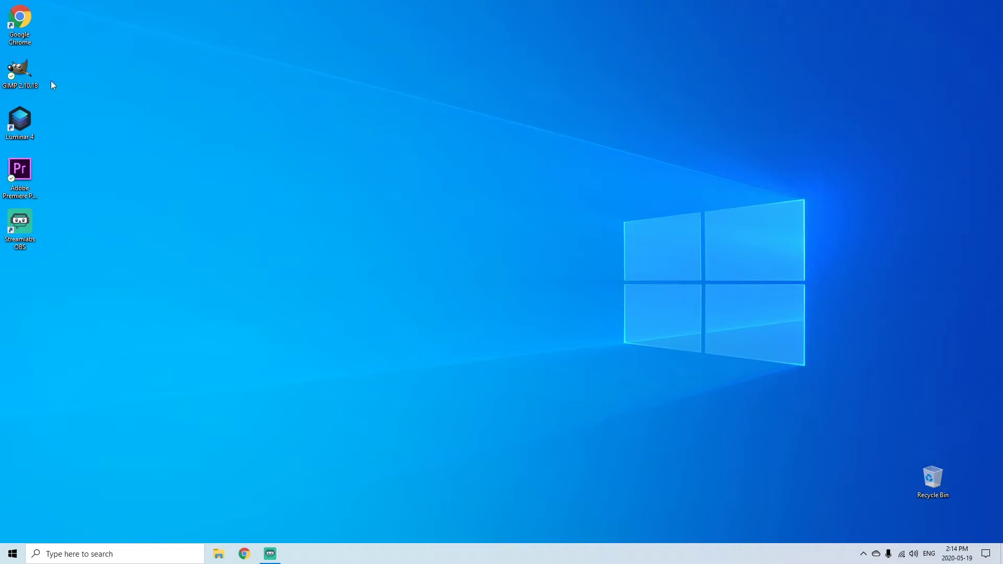
Step: Launch GIMP and start a new image from the File menu
{"action": "double_click", "coordinate": [21, 71]}
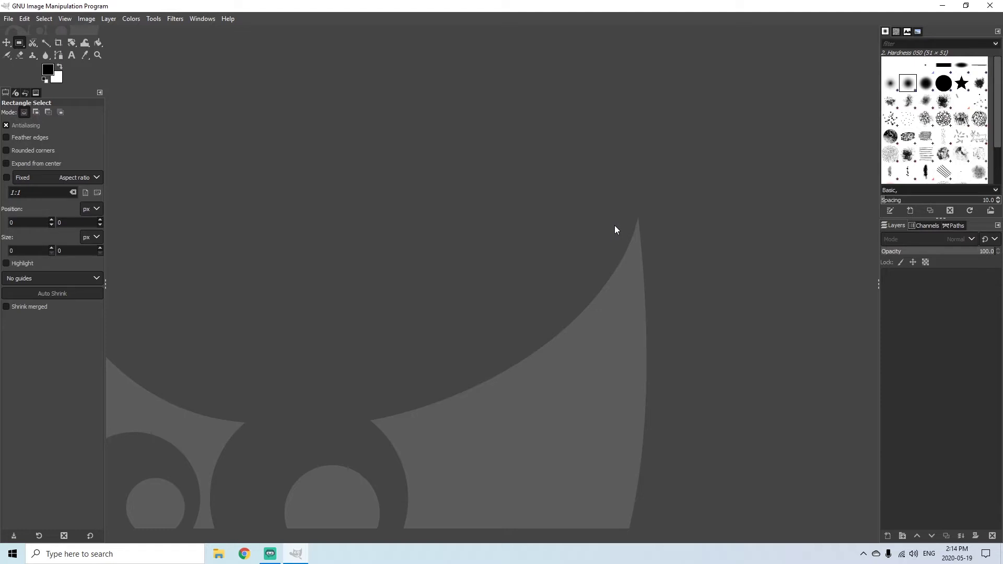
{"action": "left_click", "coordinate": [10, 19]}
{"action": "left_click", "coordinate": [14, 31]}
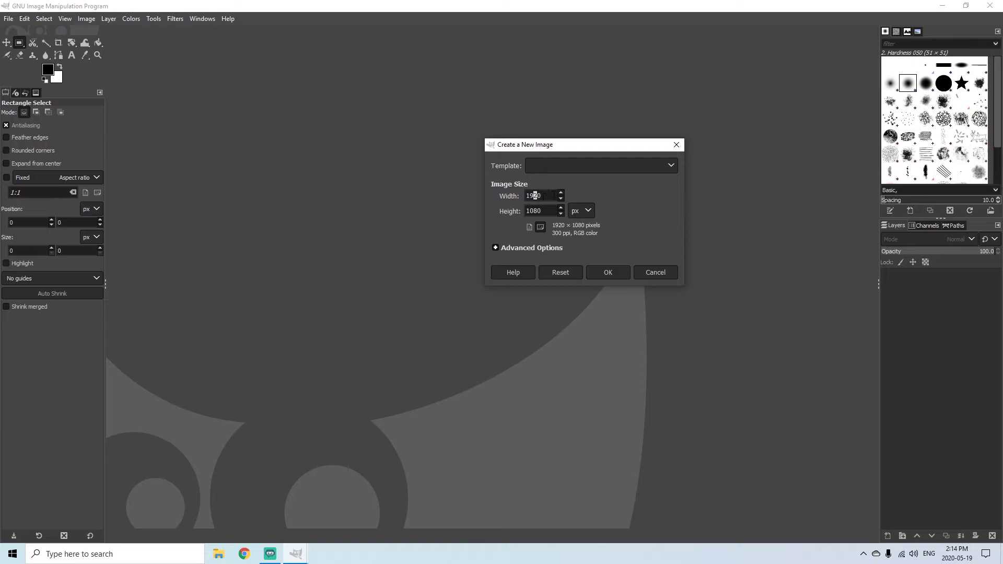
Step: Create the new image at width 900 and height 1000 pixels
{"action": "left_click_drag", "start_coordinate": [542, 196], "coordinate": [500, 196]}
{"action": "type", "text": "900"}
{"action": "left_click", "coordinate": [547, 211]}
{"action": "left_click_drag", "start_coordinate": [546, 211], "coordinate": [499, 203]}
{"action": "type", "text": "1000"}
{"action": "key", "text": "Return"}
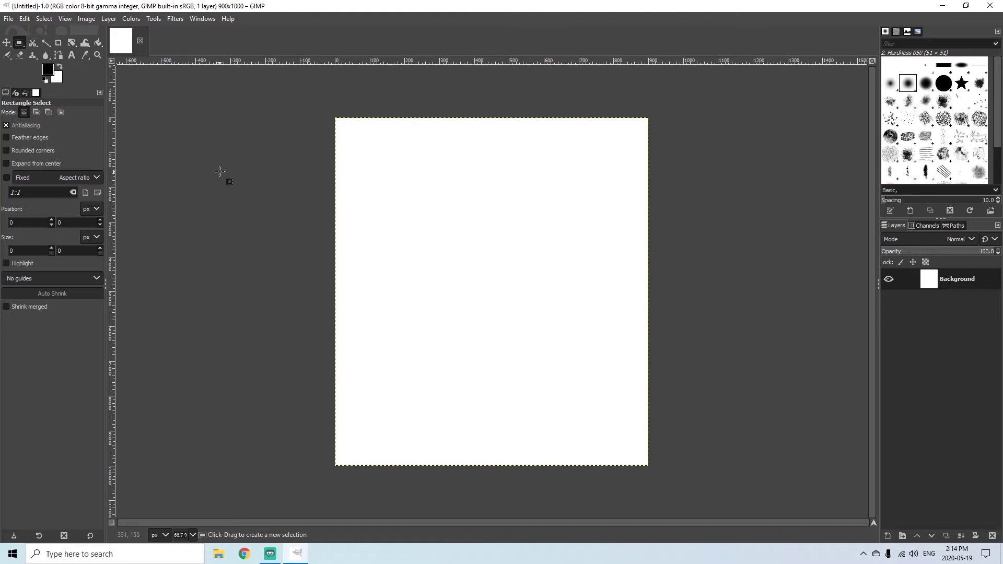
Step: Add a text box near the canvas top reading 'TEXT' in Impact Condensed
{"action": "left_click", "coordinate": [71, 55]}
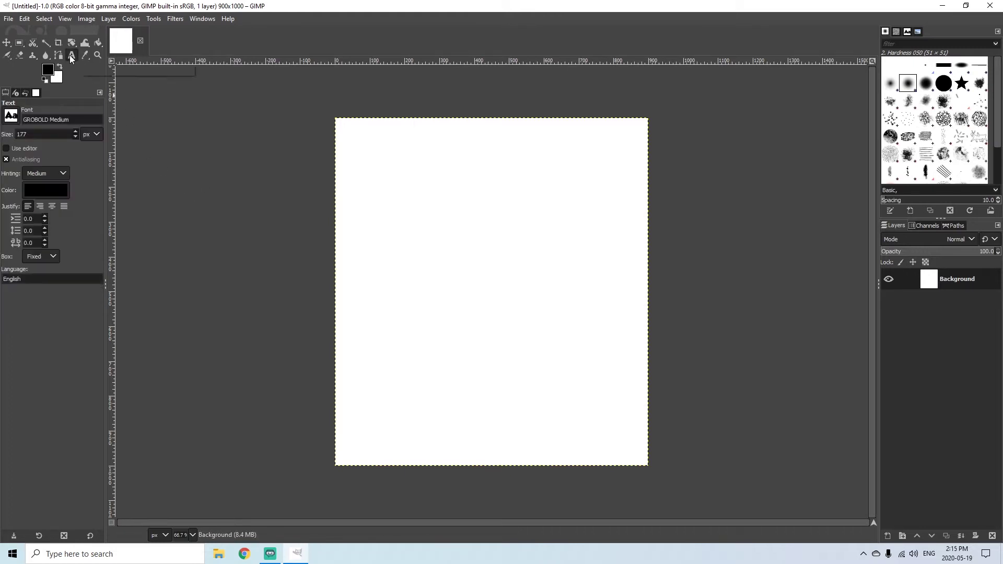
{"action": "left_click_drag", "start_coordinate": [359, 162], "coordinate": [621, 268]}
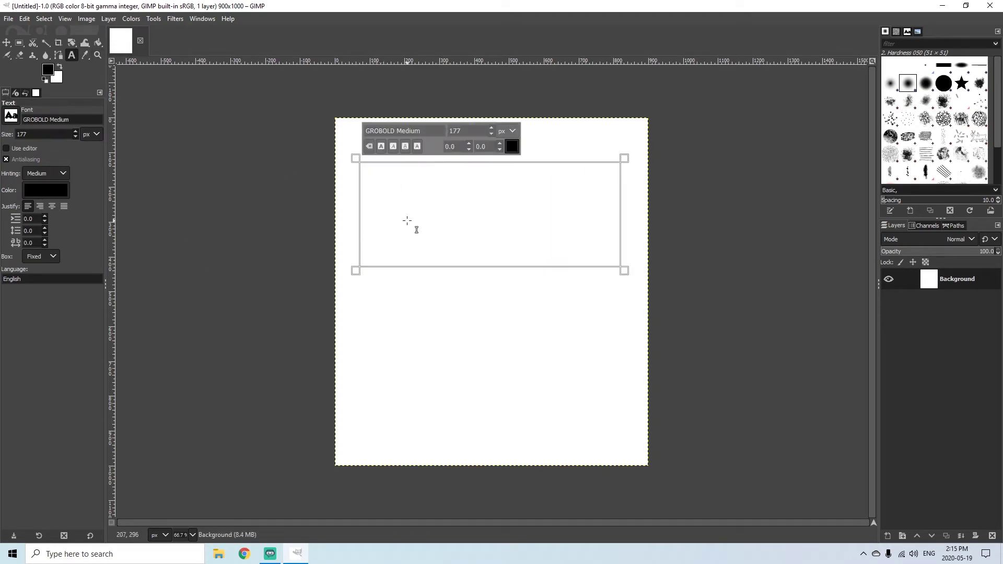
{"action": "left_click", "coordinate": [11, 115]}
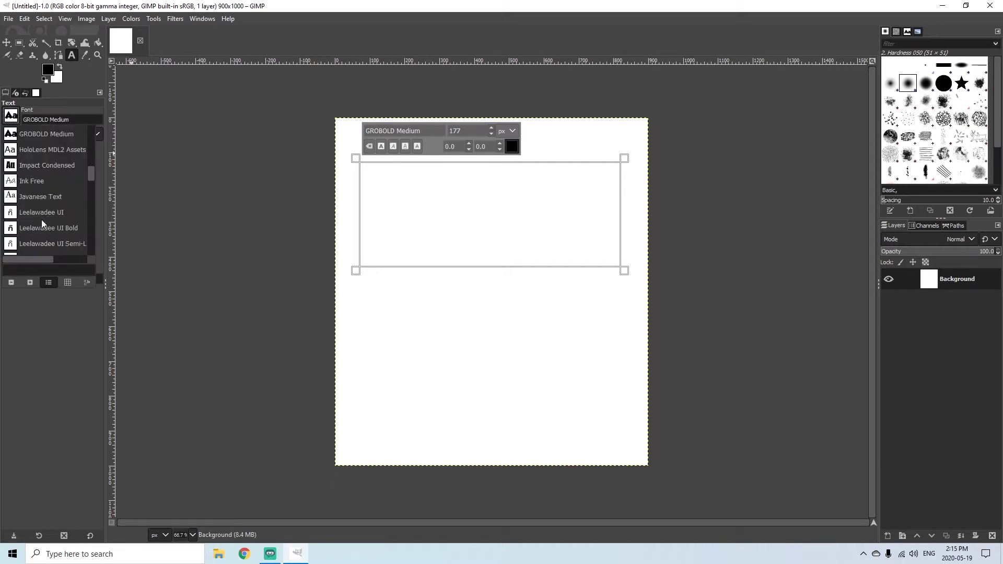
{"action": "left_click", "coordinate": [26, 167]}
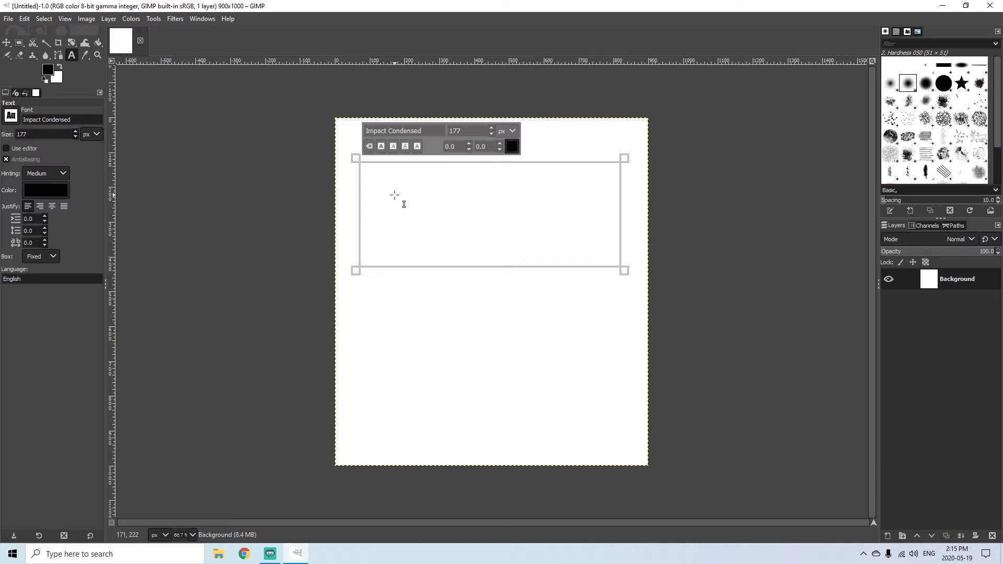
{"action": "type", "text": "TEXT"}
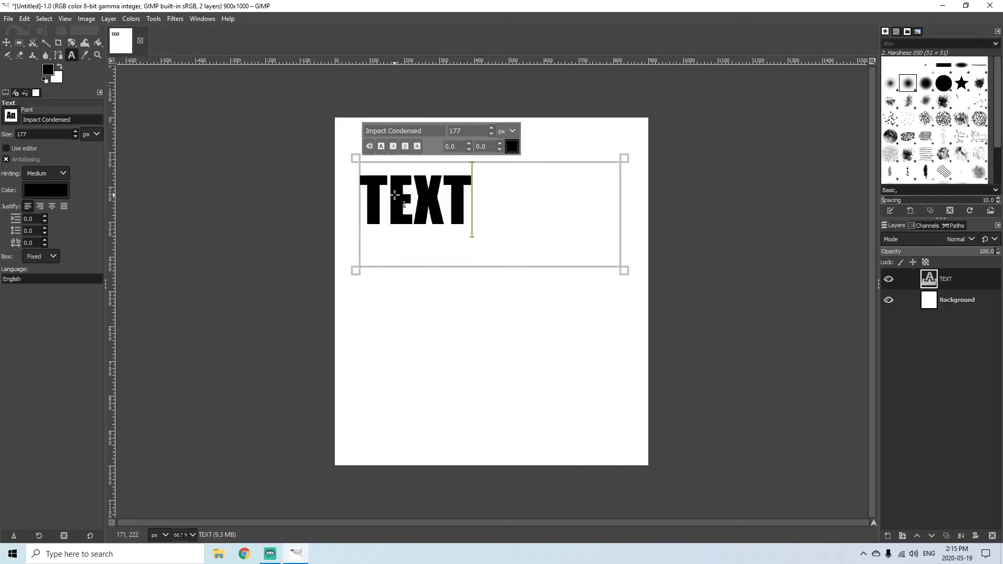
Step: Move the TEXT layer toward the canvas centre and duplicate it as TEXT #1
{"action": "left_click", "coordinate": [7, 42]}
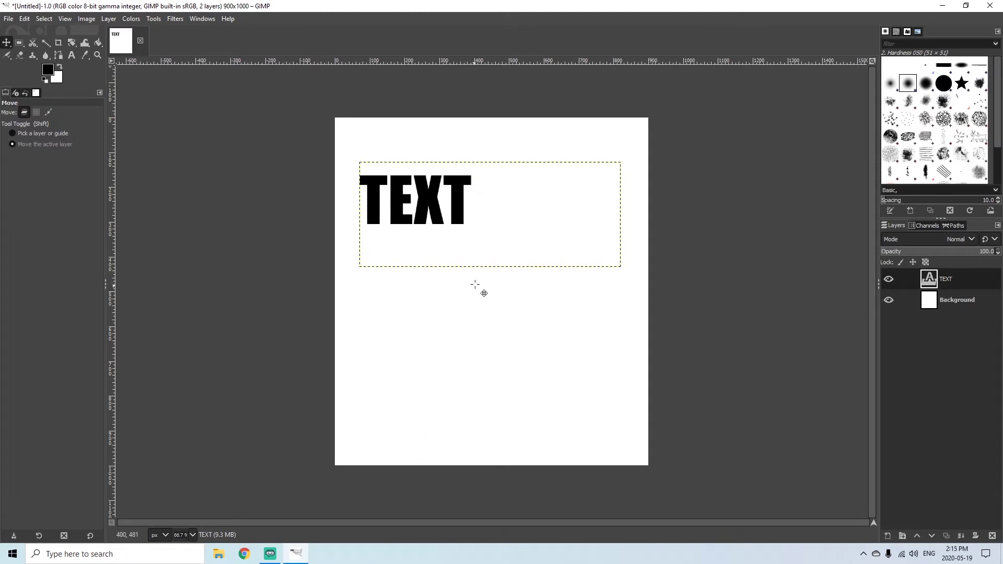
{"action": "left_click_drag", "start_coordinate": [425, 200], "coordinate": [498, 261]}
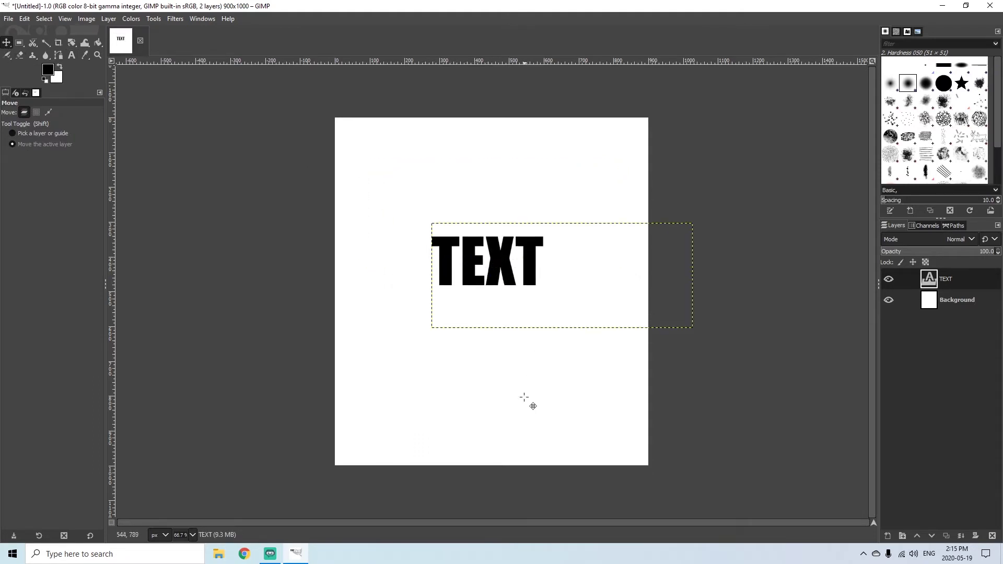
{"action": "right_click", "coordinate": [948, 280]}
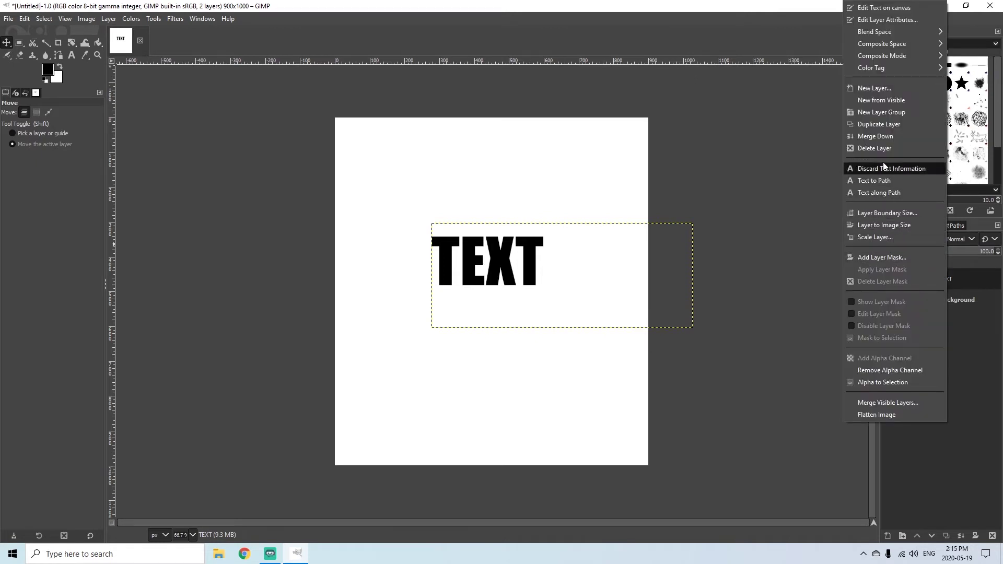
{"action": "left_click", "coordinate": [882, 123]}
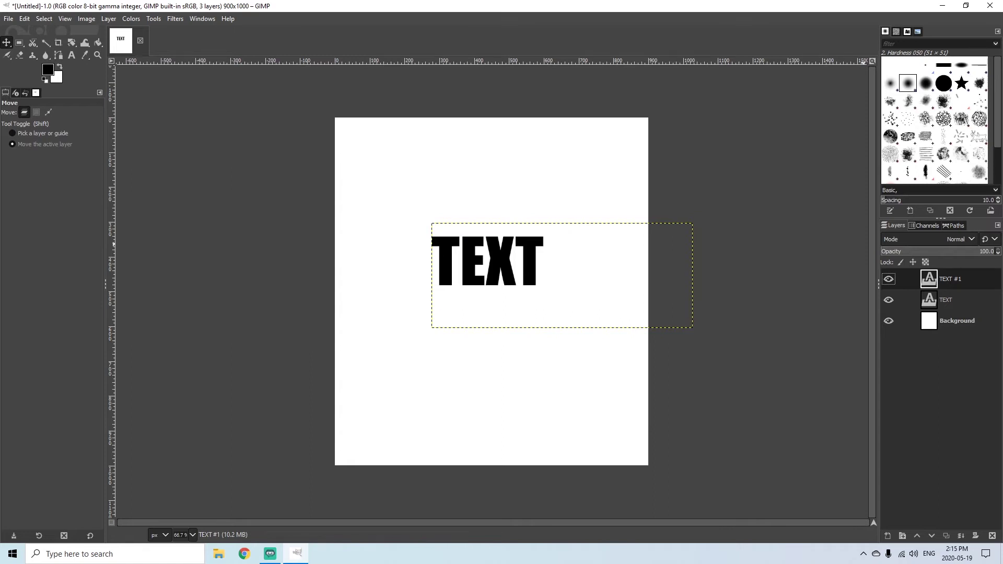
Step: Select the letter shapes with Alpha to Selection on the original TEXT layer
{"action": "left_click", "coordinate": [951, 301]}
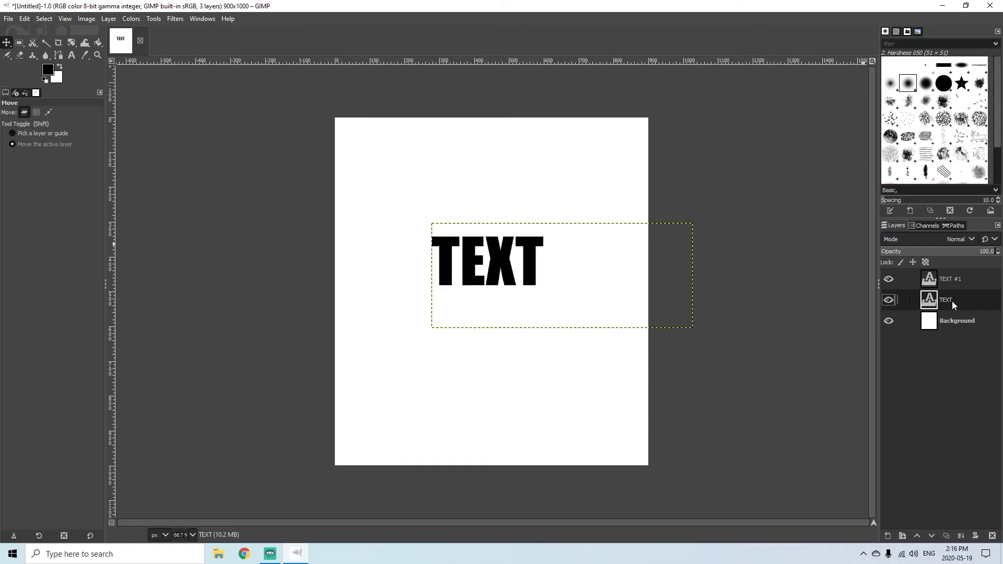
{"action": "right_click", "coordinate": [951, 301]}
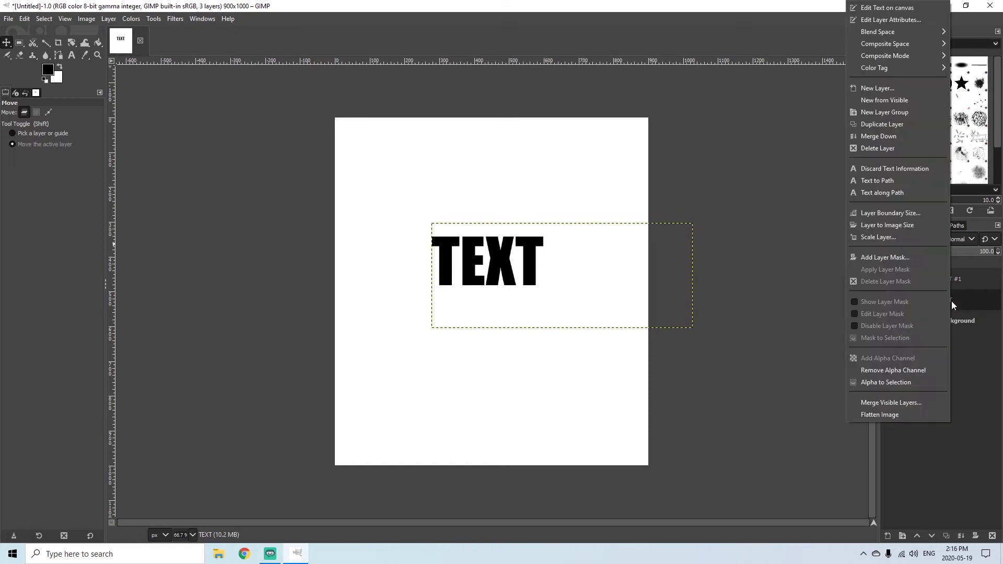
{"action": "left_click", "coordinate": [897, 382]}
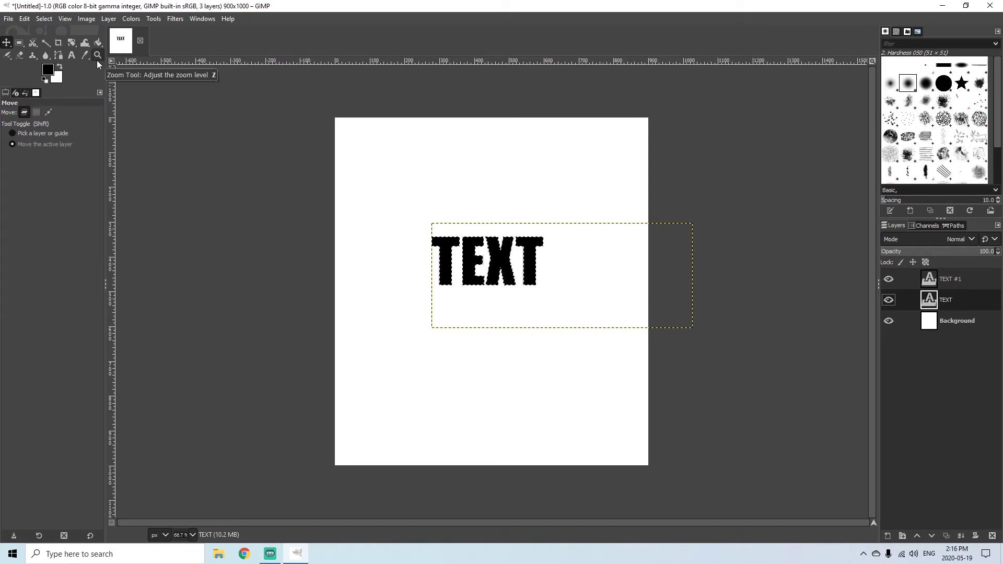
Step: Grow the letter selection by 5 px with Select > Grow
{"action": "left_click", "coordinate": [43, 19]}
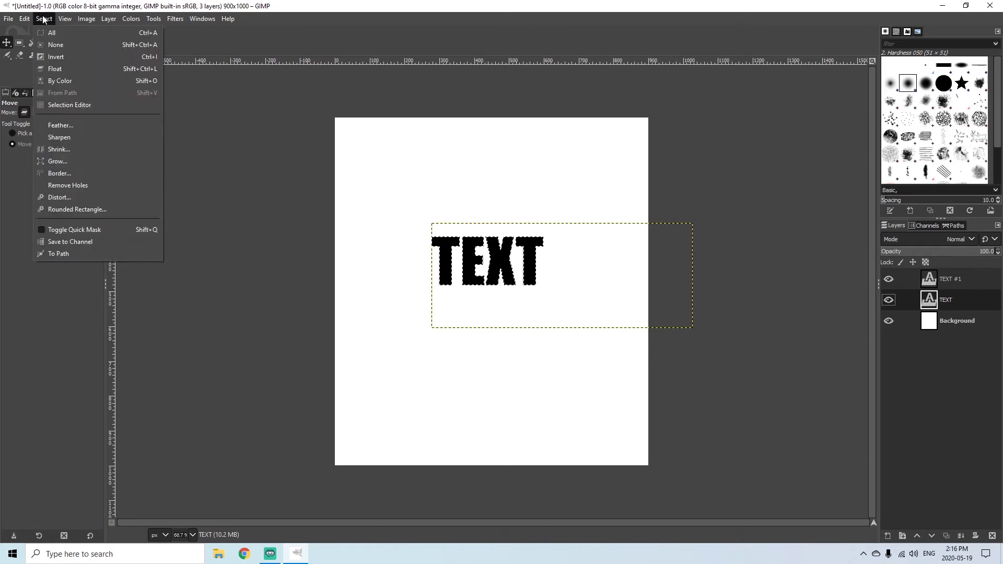
{"action": "left_click", "coordinate": [62, 161]}
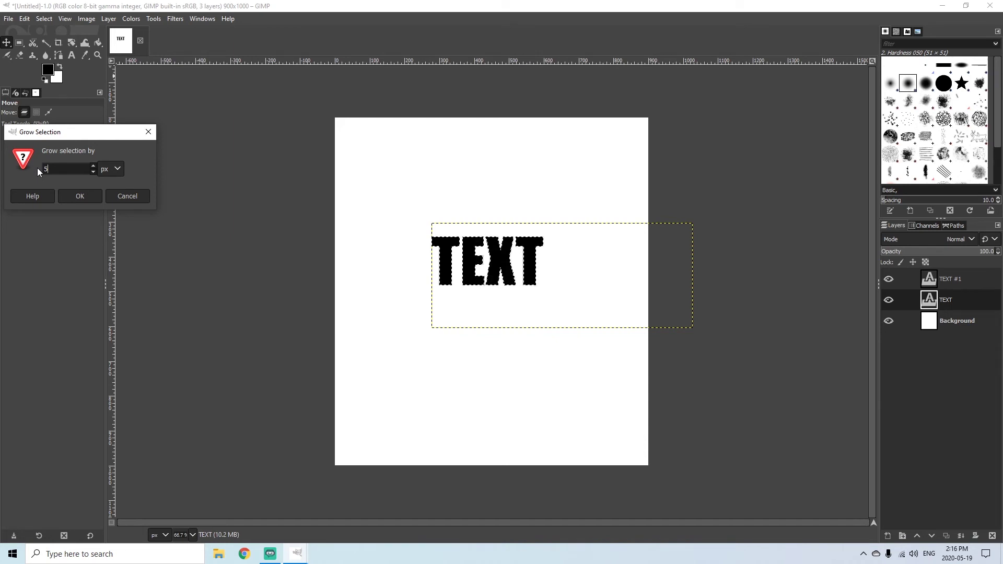
{"action": "left_click", "coordinate": [79, 196]}
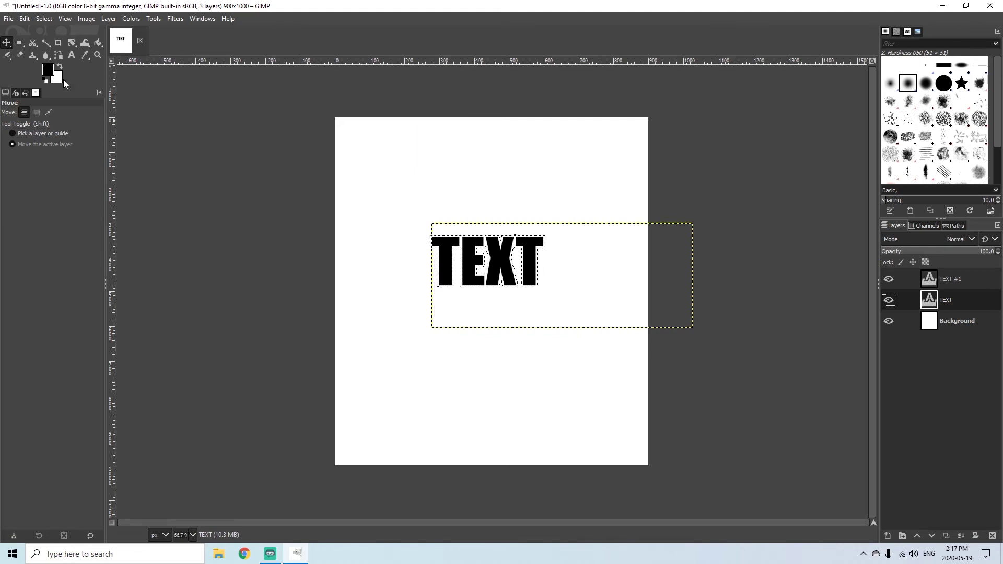
Step: Set the background colour to yellow and bucket-fill the grown selection on TEXT with it
{"action": "left_click", "coordinate": [58, 79]}
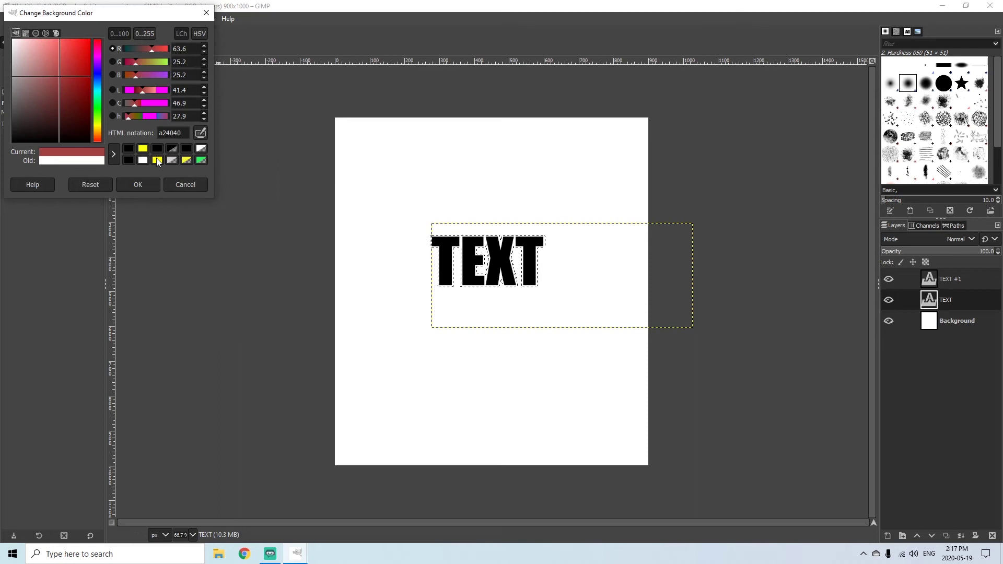
{"action": "left_click", "coordinate": [157, 161]}
{"action": "left_click", "coordinate": [137, 186]}
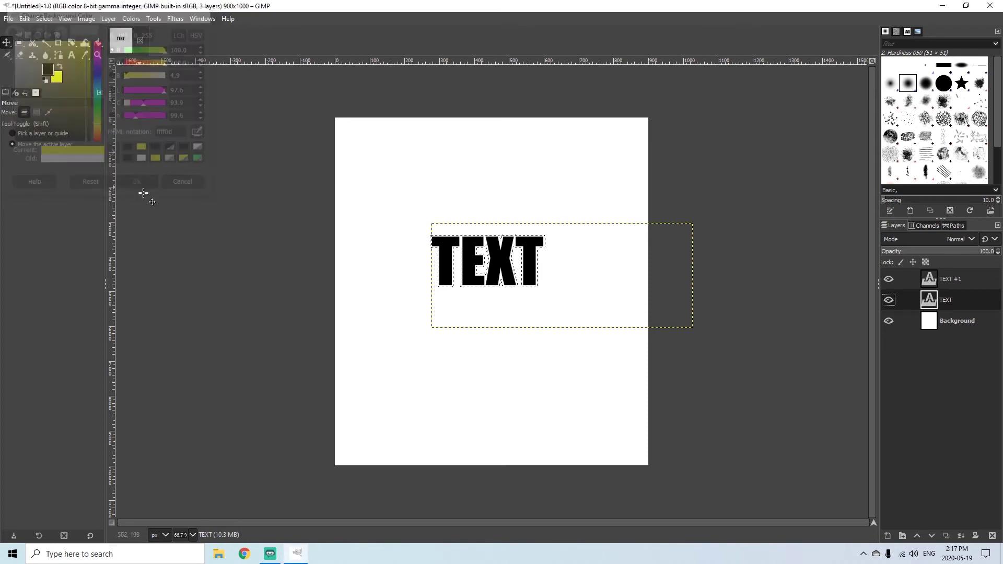
{"action": "left_click", "coordinate": [97, 43]}
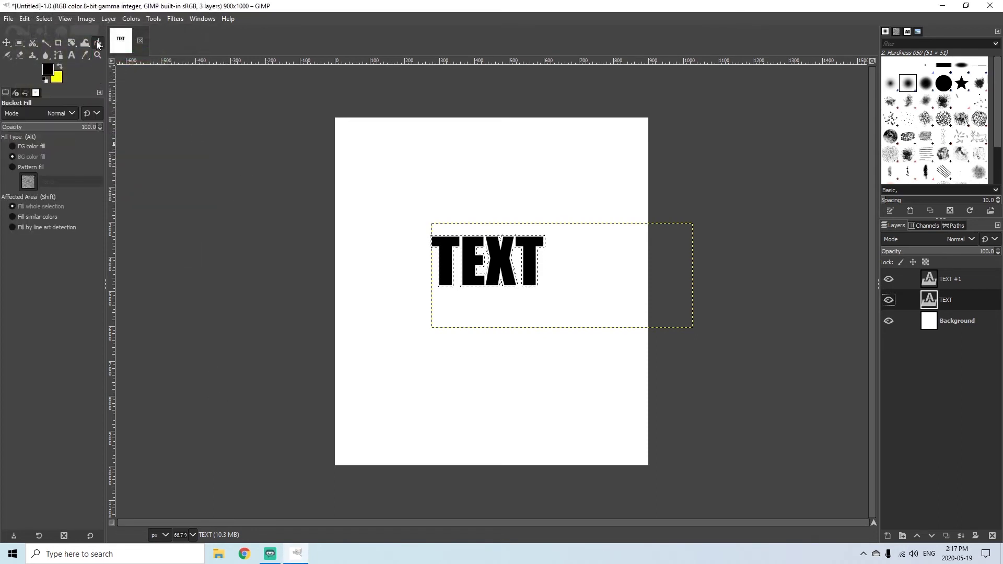
{"action": "left_click", "coordinate": [484, 295]}
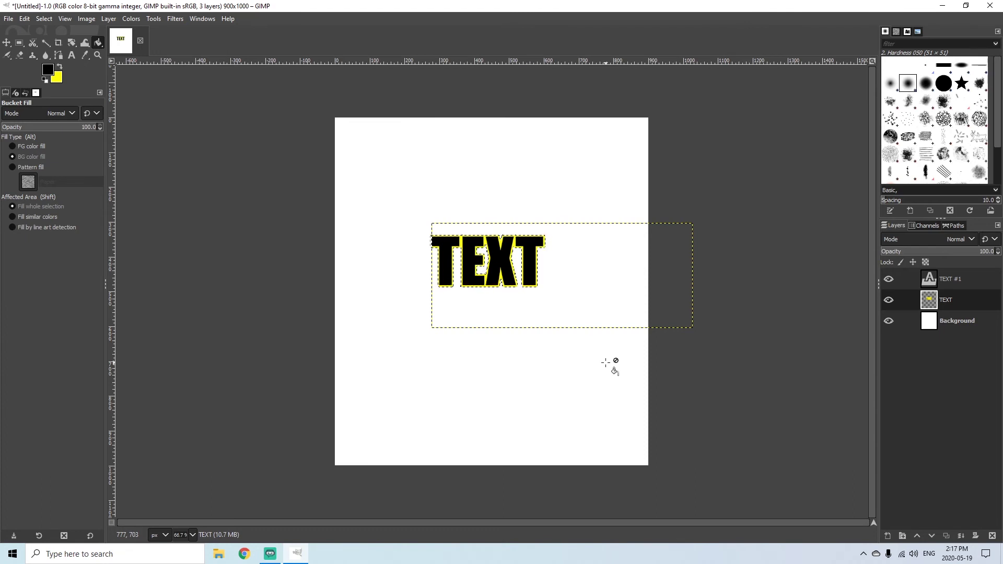
Step: Undo the fill, then bucket-fill the selection with yellow on TEXT #1 instead
{"action": "key", "text": "ctrl+z"}
{"action": "left_click", "coordinate": [957, 282]}
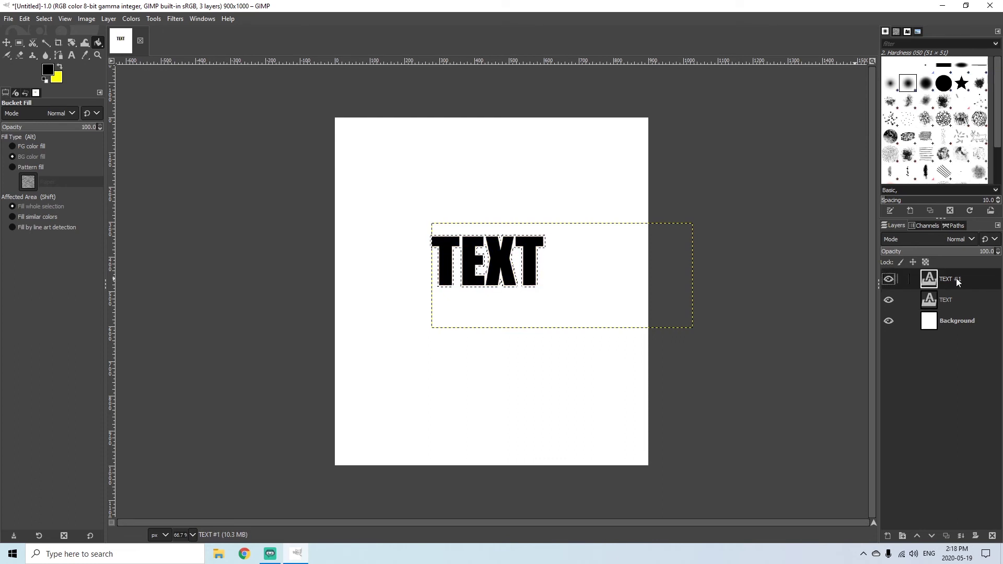
{"action": "left_click", "coordinate": [946, 300]}
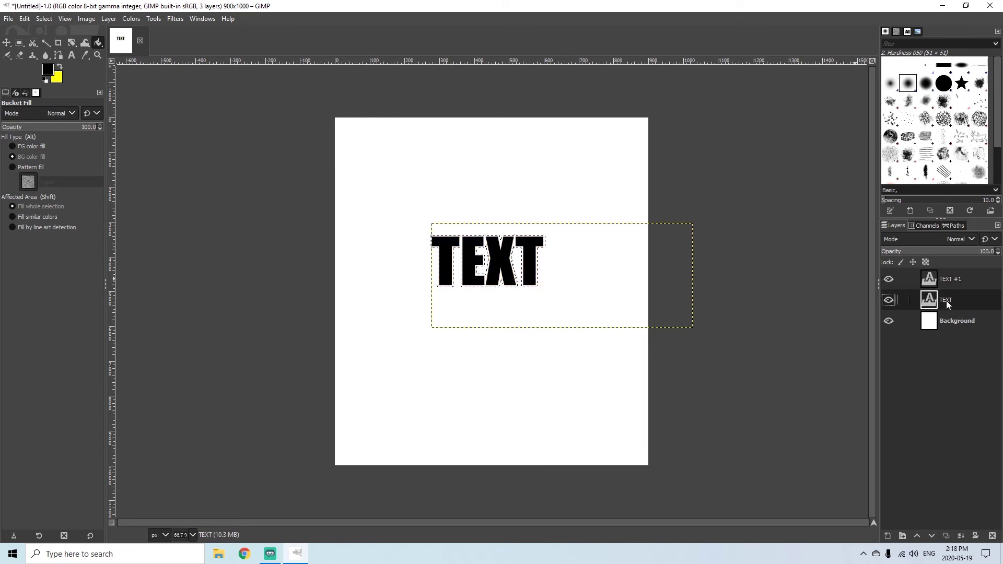
{"action": "left_click", "coordinate": [953, 278]}
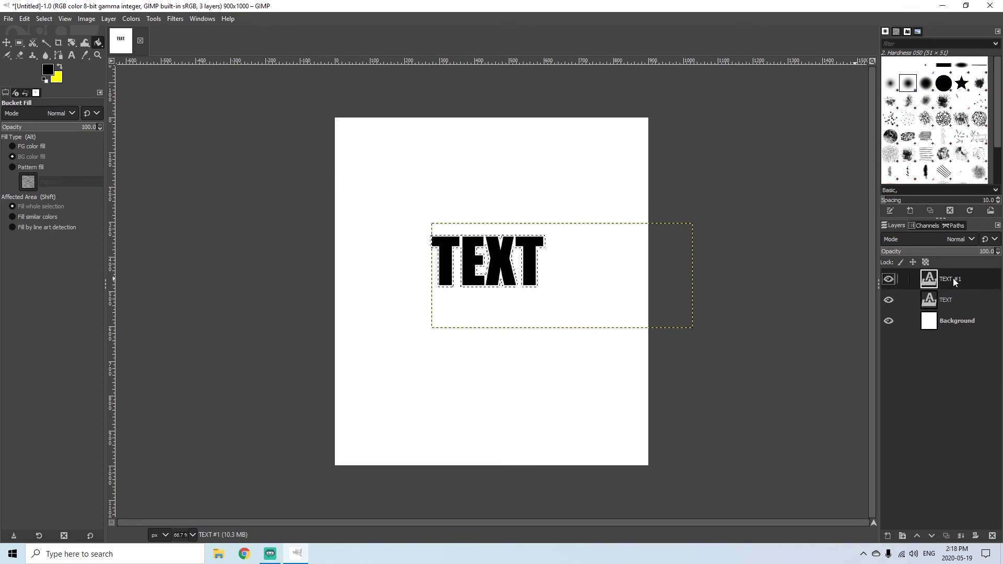
{"action": "left_click", "coordinate": [480, 285]}
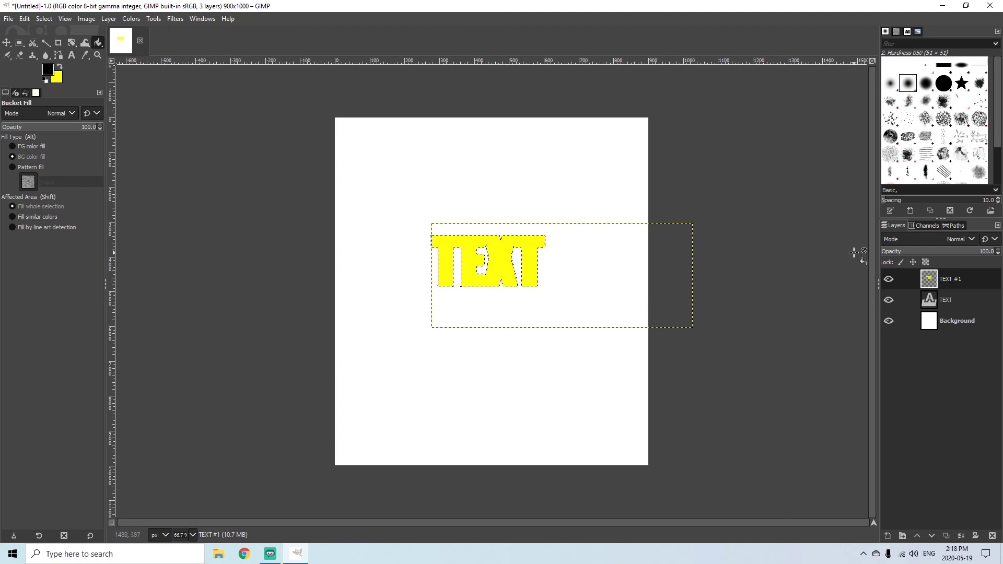
Step: Drag the original TEXT layer above TEXT #1 in the Layers panel
{"action": "left_click", "coordinate": [949, 300]}
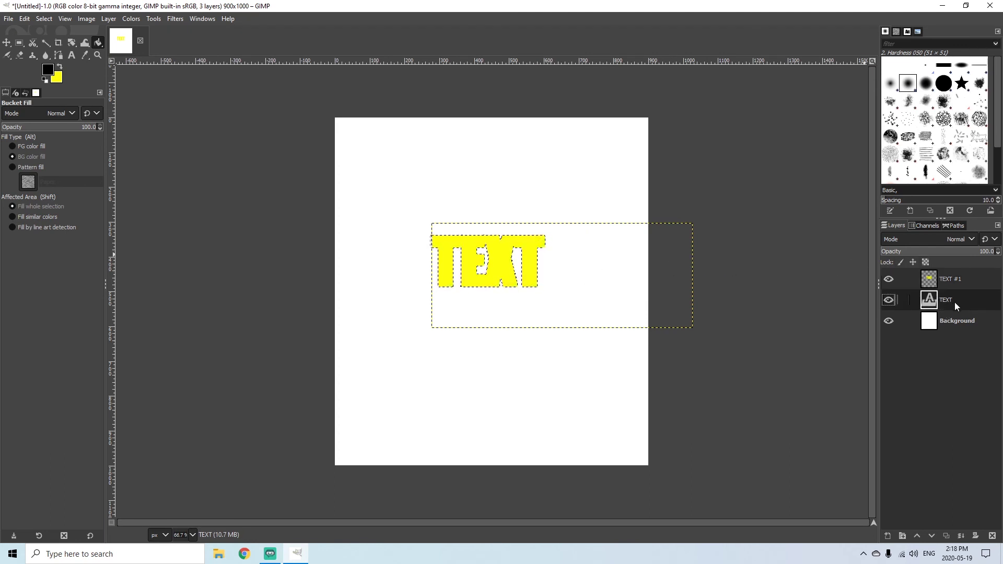
{"action": "left_click_drag", "start_coordinate": [954, 302], "coordinate": [952, 277]}
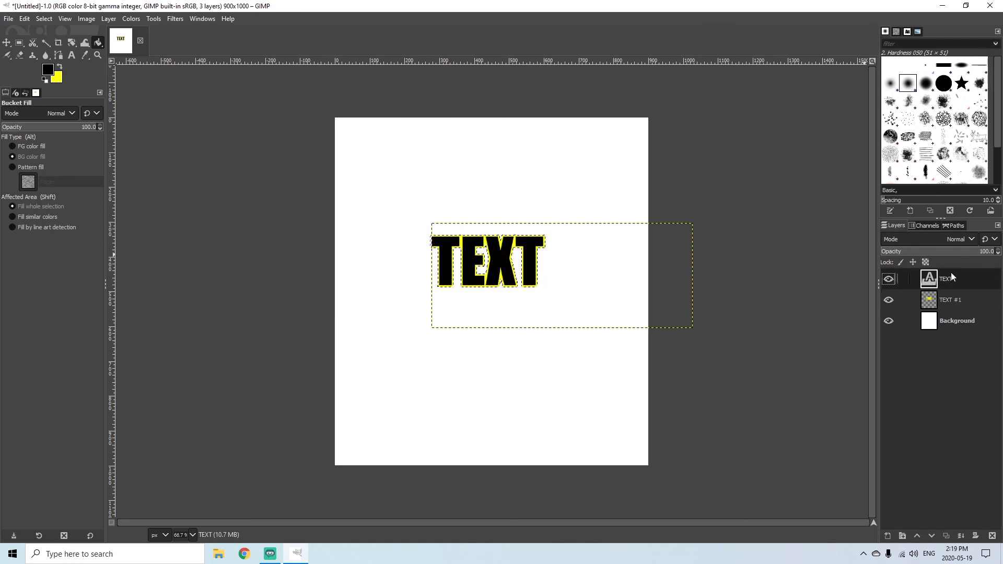